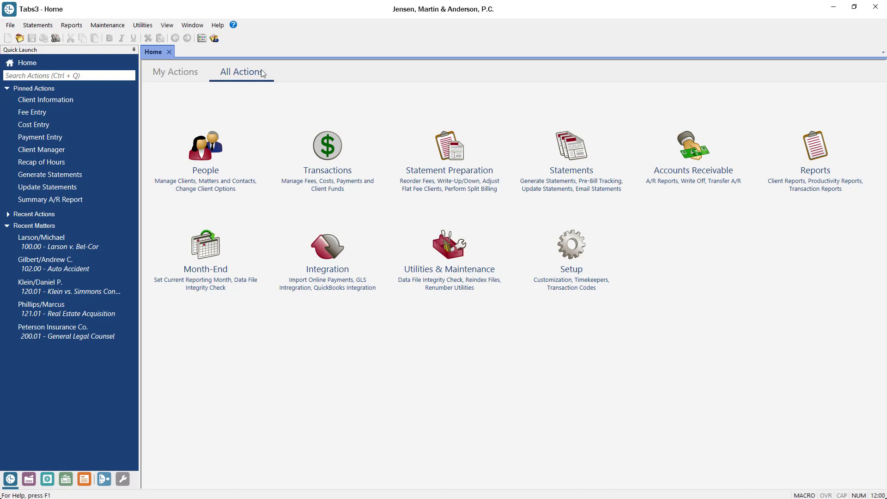
Step: Open the Transaction File List report from Reports > Transaction Reports
{"action": "left_click", "coordinate": [810, 173]}
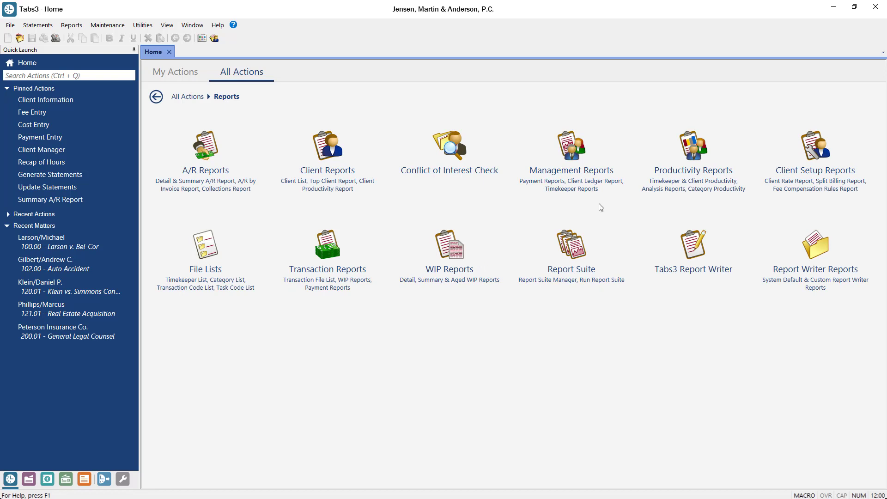
{"action": "left_click", "coordinate": [325, 253]}
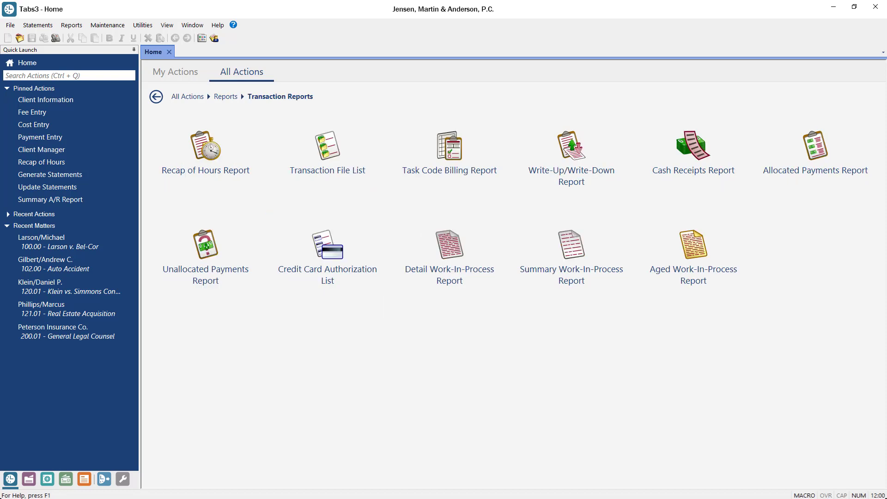
{"action": "left_click", "coordinate": [325, 153]}
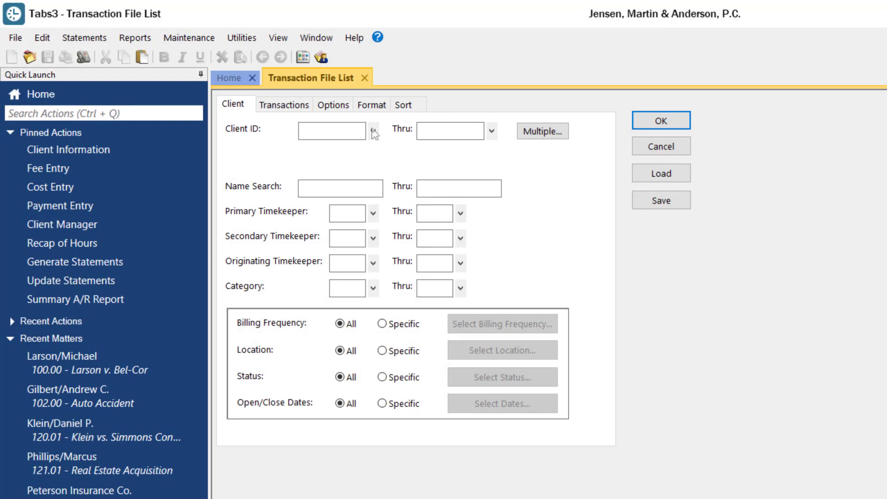
Step: Leave the client ID fields empty and set primary timekeeper range to 1 through 1
{"action": "left_click", "coordinate": [373, 131]}
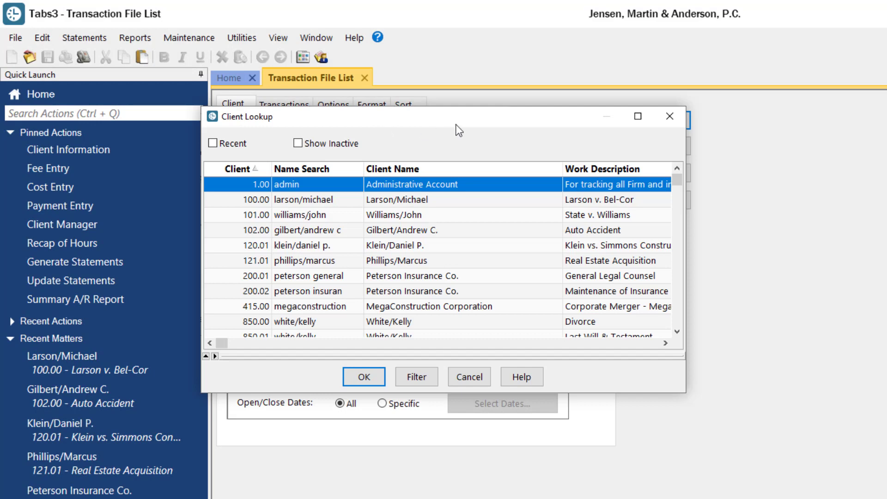
{"action": "left_click", "coordinate": [670, 116]}
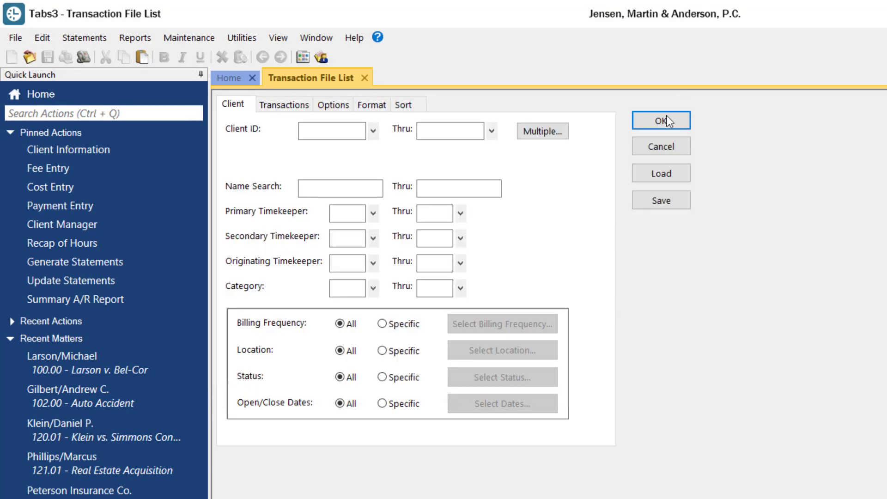
{"action": "left_click", "coordinate": [544, 133]}
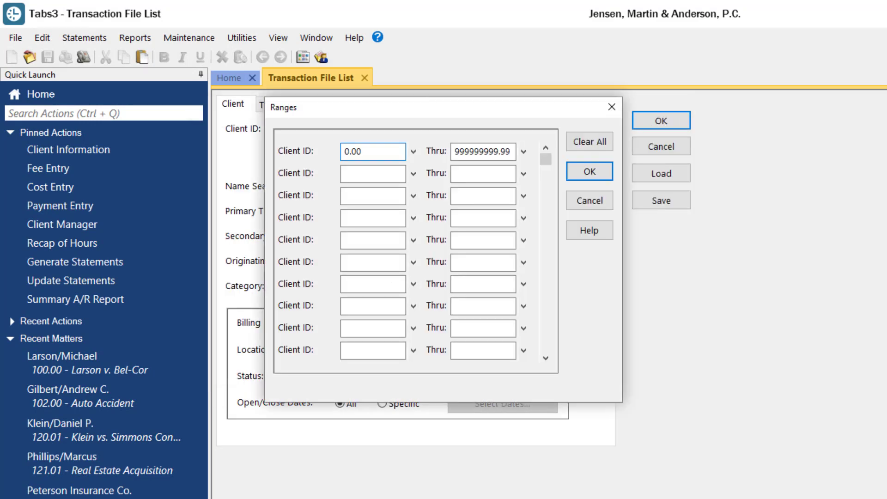
{"action": "left_click", "coordinate": [612, 107]}
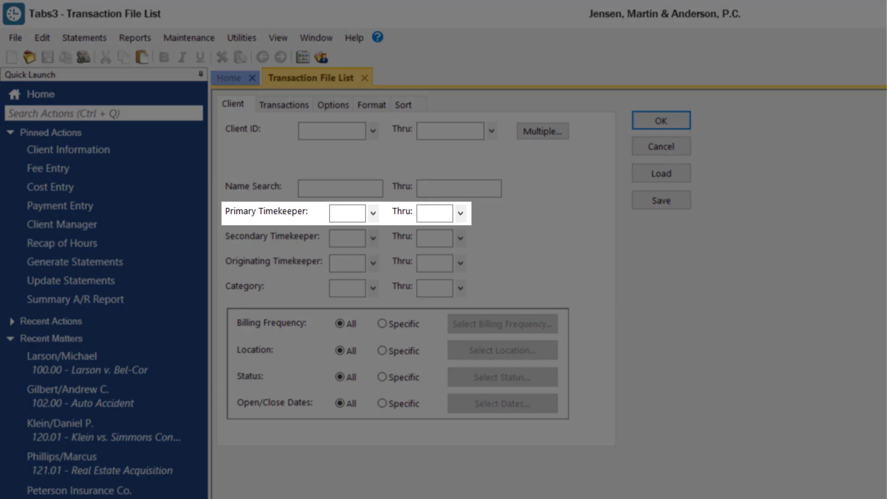
{"action": "type", "text": "1"}
{"action": "key", "text": "Tab"}
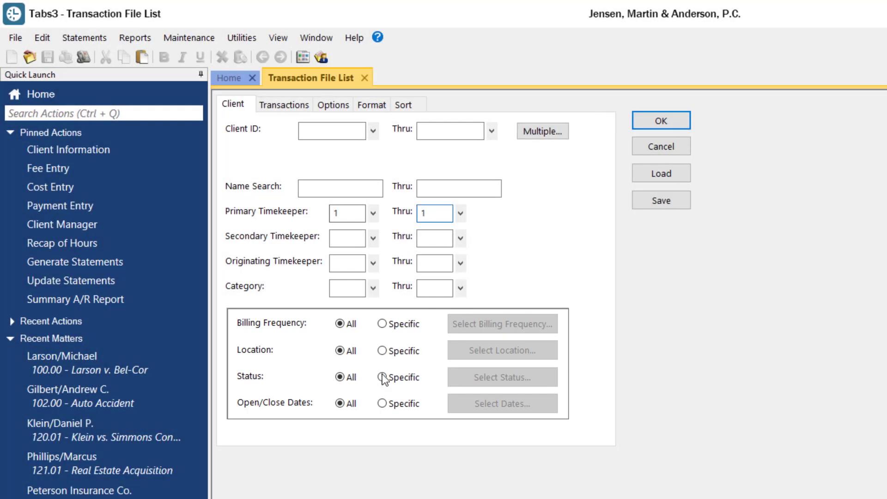
Step: Restrict client status to Specific with only Active selected
{"action": "left_click", "coordinate": [381, 377]}
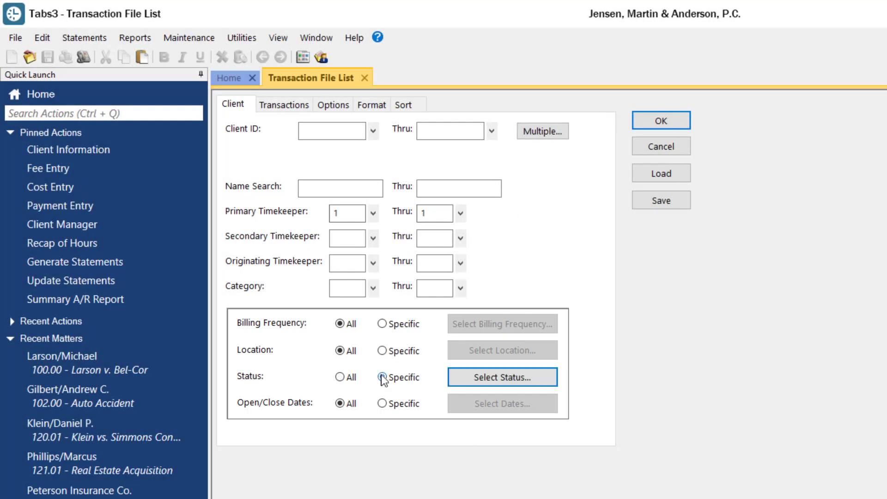
{"action": "left_click", "coordinate": [455, 379]}
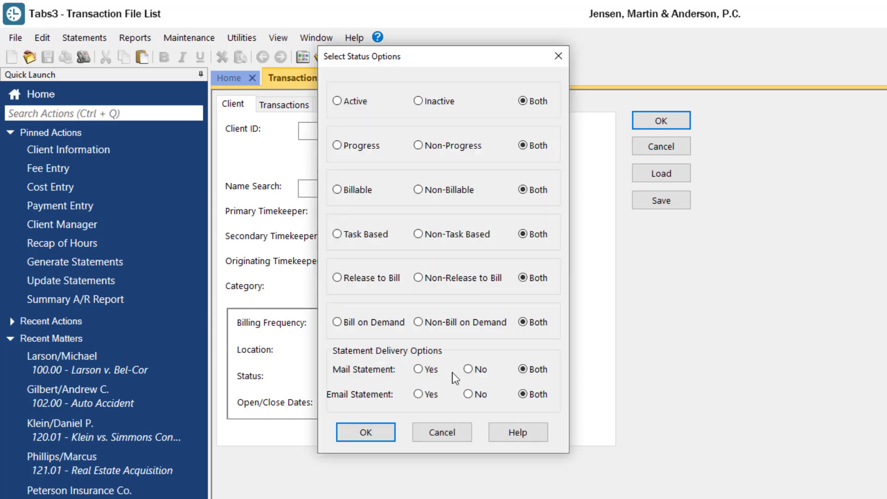
{"action": "left_click", "coordinate": [337, 102]}
{"action": "left_click", "coordinate": [376, 425]}
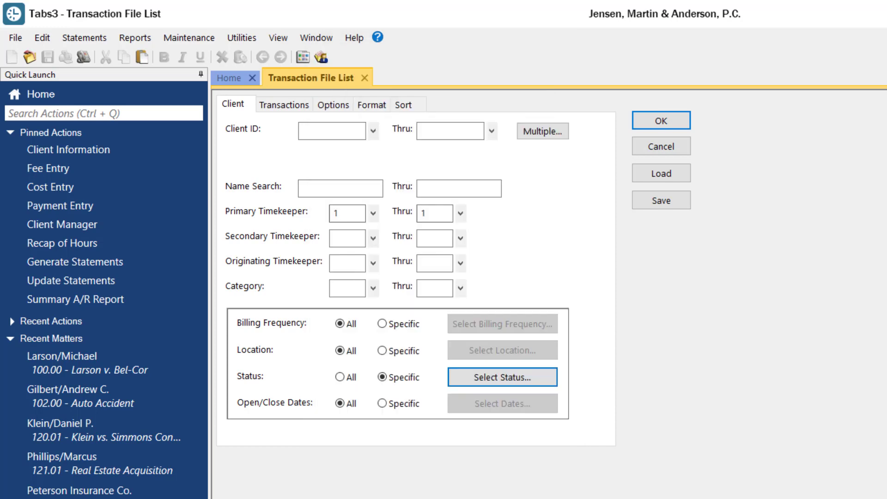
Step: Exclude payments, review the Options, Format and Sort tabs, and accept the report settings
{"action": "left_click", "coordinate": [310, 108]}
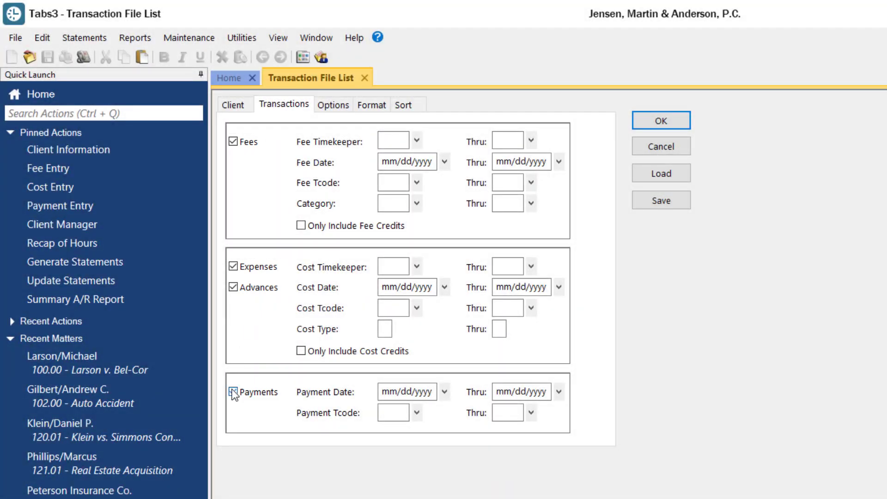
{"action": "left_click", "coordinate": [233, 391]}
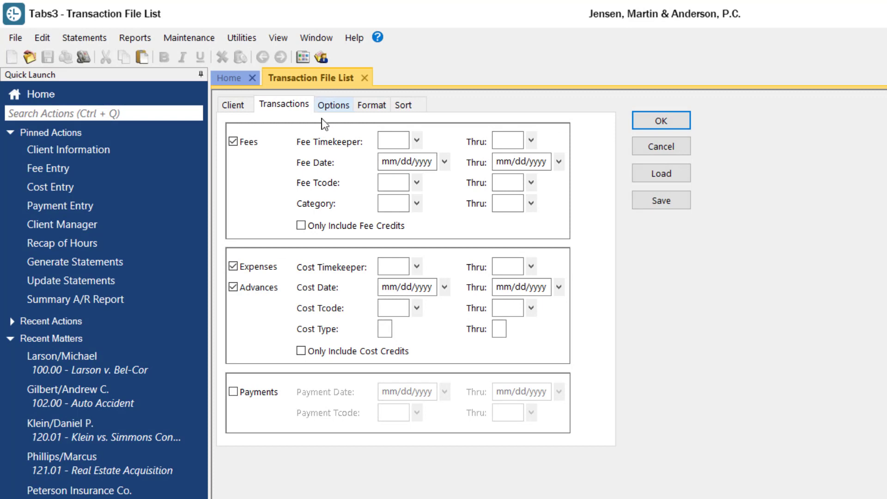
{"action": "left_click", "coordinate": [330, 107]}
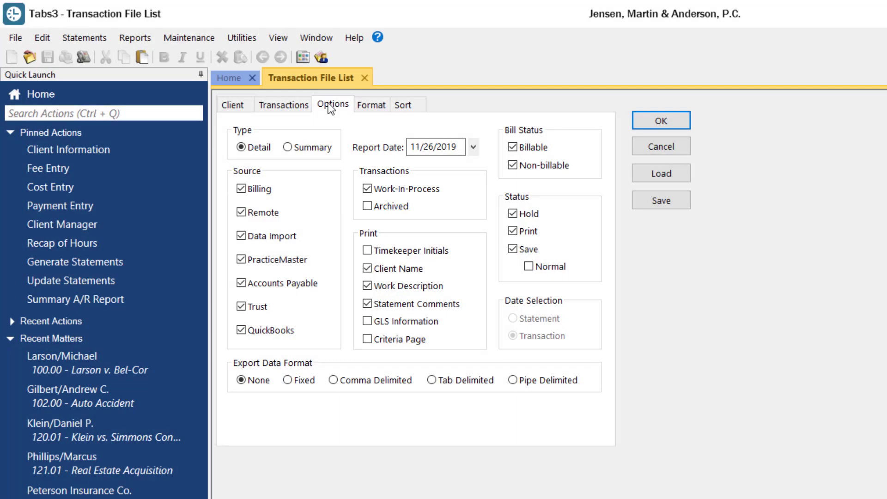
{"action": "left_click", "coordinate": [370, 105]}
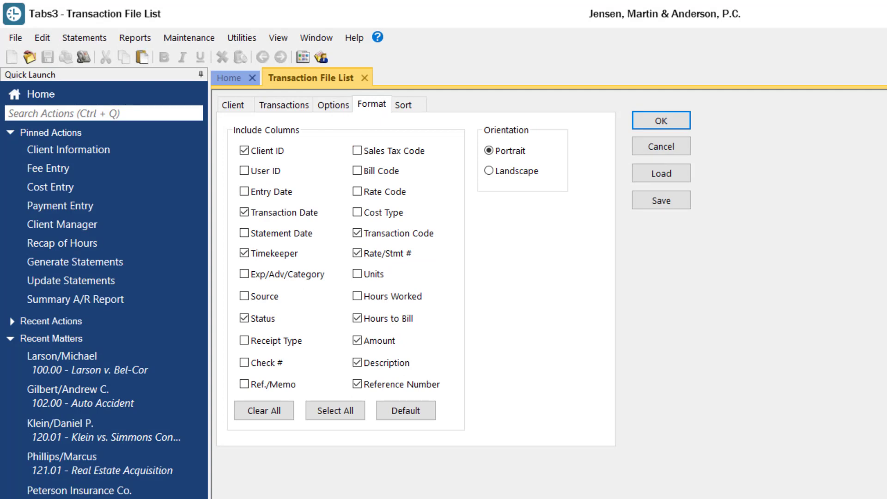
{"action": "left_click", "coordinate": [404, 106]}
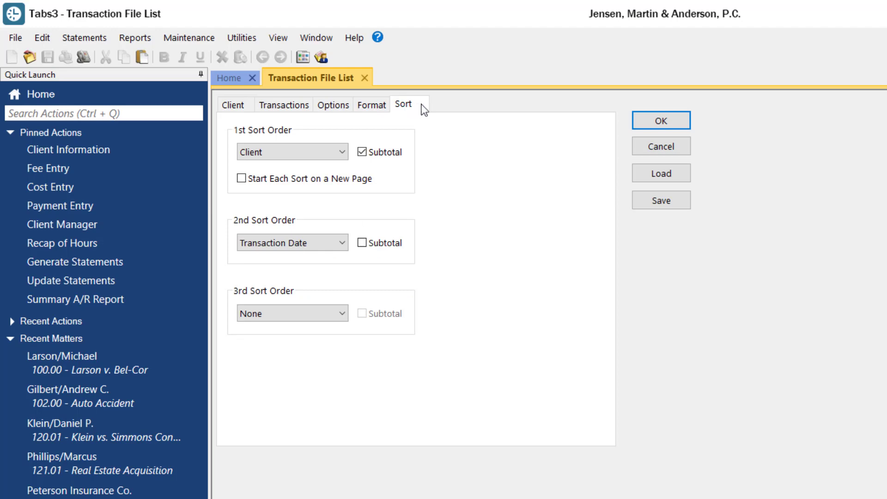
{"action": "left_click", "coordinate": [644, 121]}
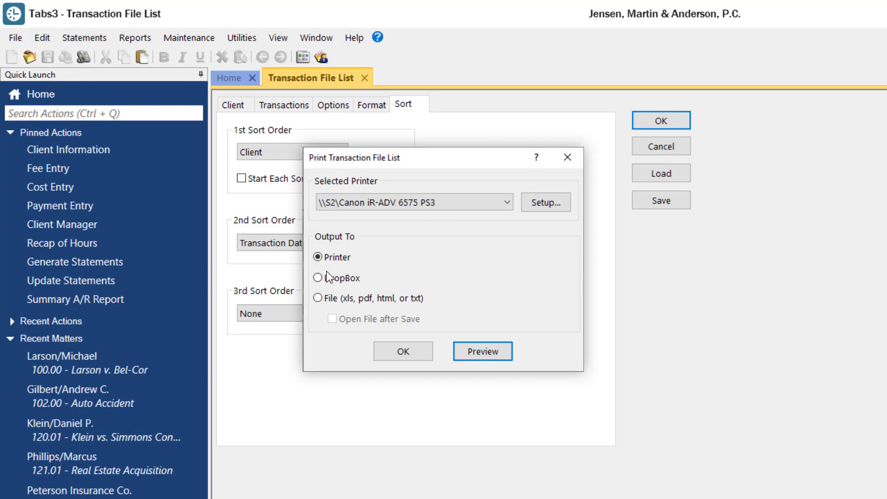
Step: Look at the DropBox and File outputs, then set output back to Printer
{"action": "left_click", "coordinate": [390, 350]}
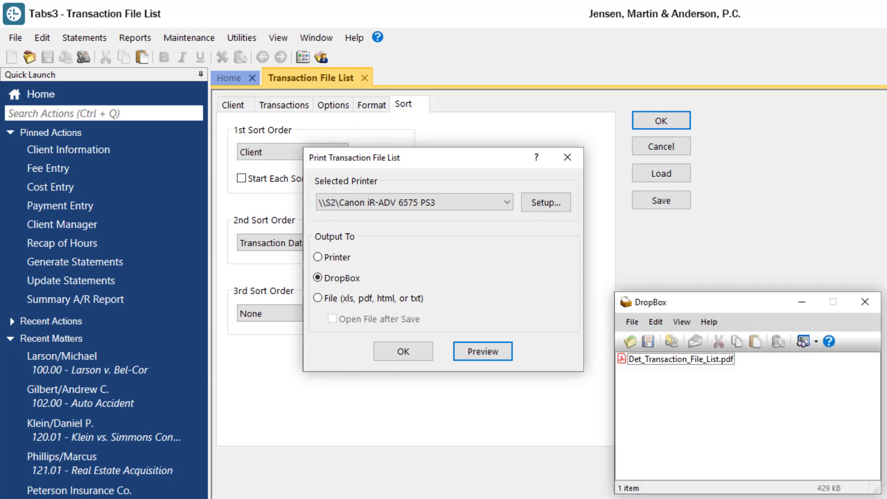
{"action": "left_click", "coordinate": [627, 357]}
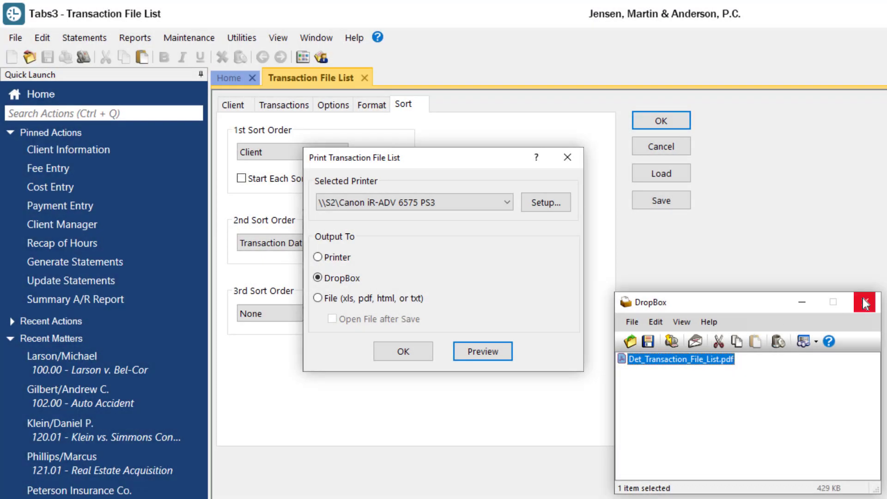
{"action": "left_click", "coordinate": [865, 301]}
{"action": "left_click", "coordinate": [318, 298]}
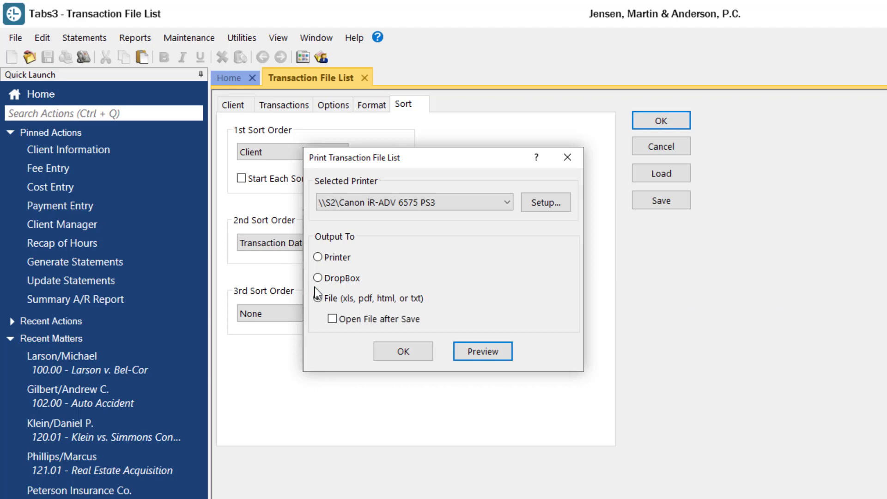
{"action": "left_click", "coordinate": [318, 257]}
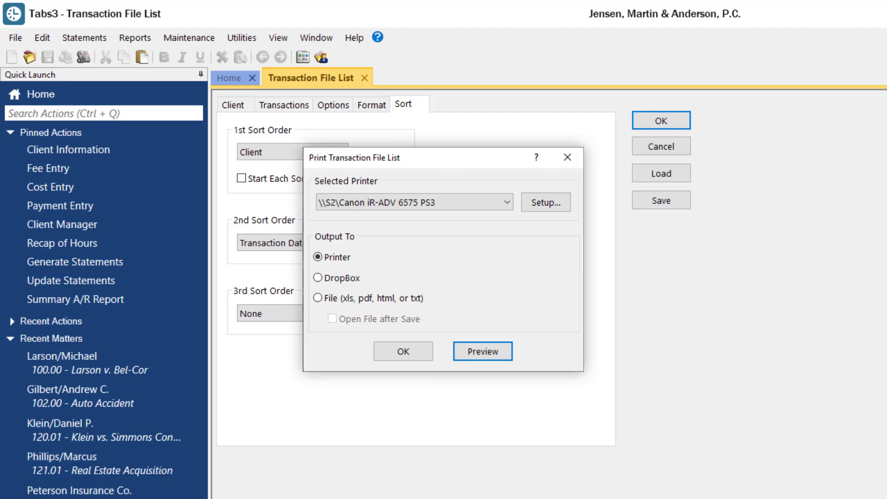
{"action": "left_click", "coordinate": [471, 352]}
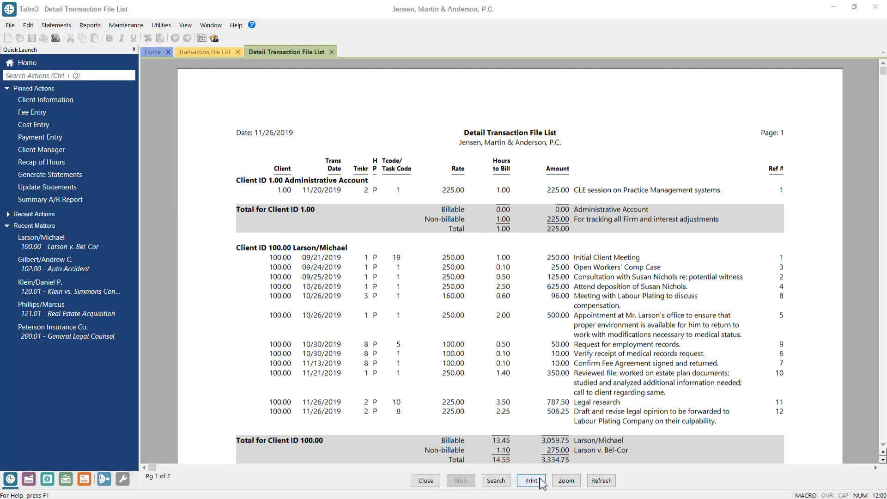
{"action": "left_click", "coordinate": [531, 481]}
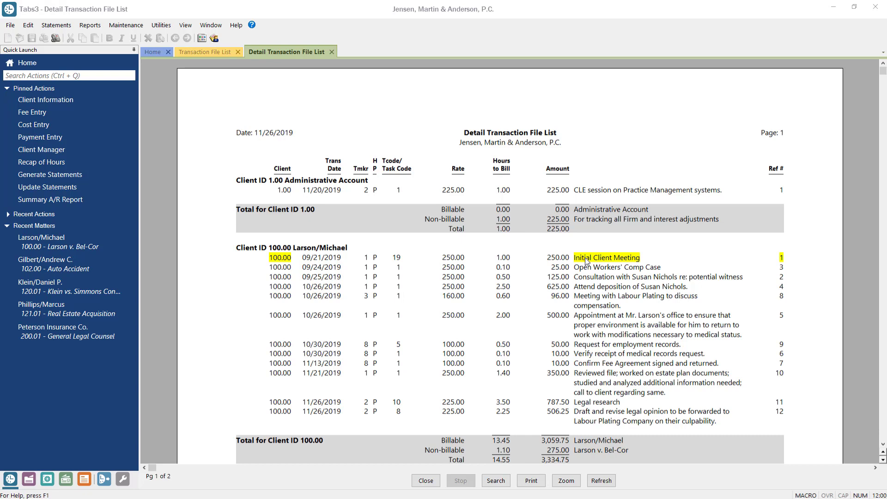
{"action": "left_click", "coordinate": [586, 260]}
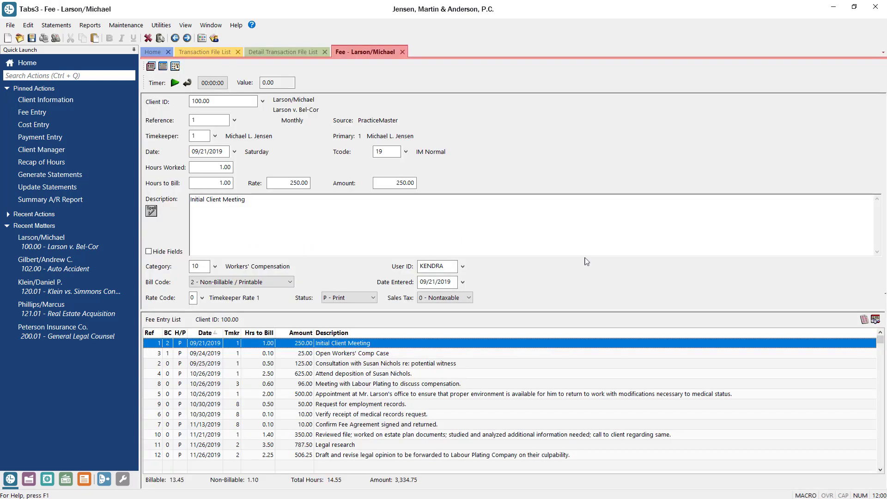
{"action": "left_click", "coordinate": [402, 51]}
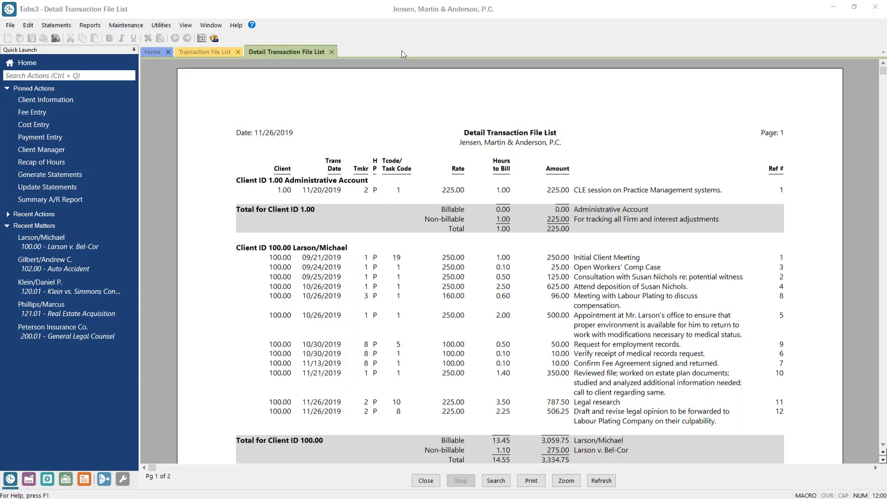
Step: Save the settings as definition 'active1', described 'Active Clients Only- Tkpr 1', and check the list
{"action": "left_click", "coordinate": [332, 51]}
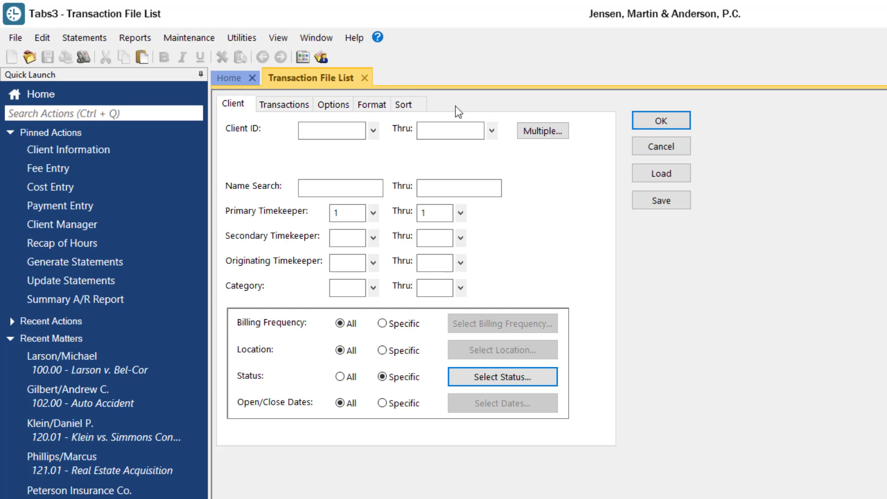
{"action": "left_click", "coordinate": [647, 200]}
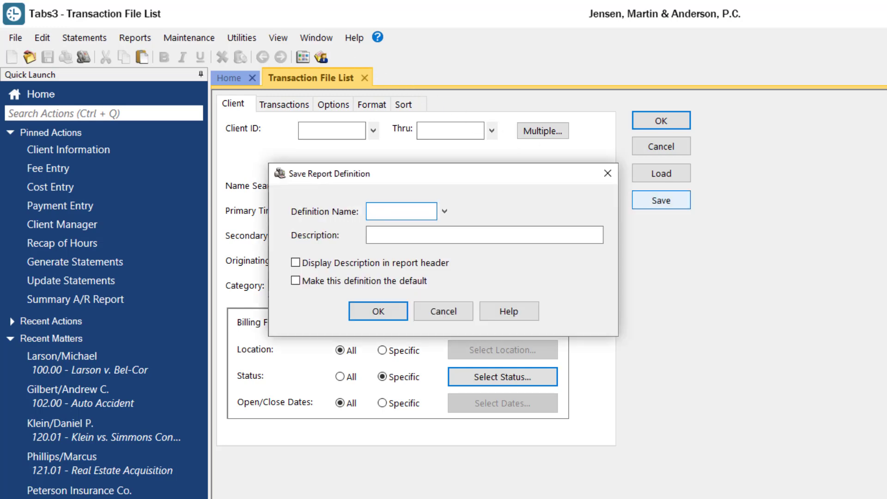
{"action": "type", "text": "active1"}
{"action": "key", "text": "Tab"}
{"action": "type", "text": "Active Clients Only- Tkpr 1"}
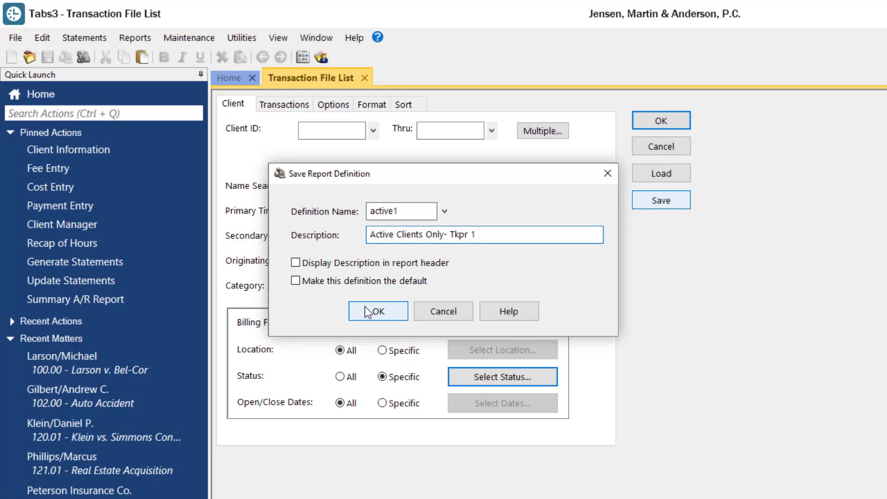
{"action": "left_click", "coordinate": [374, 310]}
{"action": "left_click", "coordinate": [647, 175]}
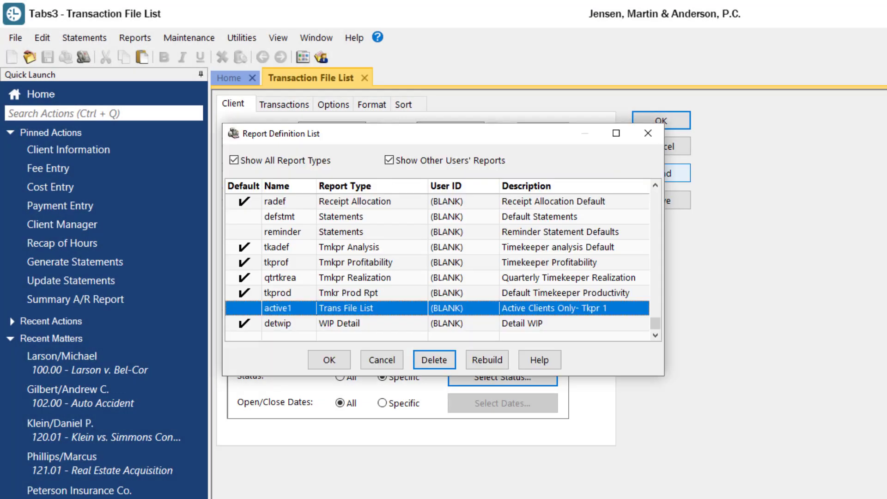
{"action": "left_click", "coordinate": [648, 133]}
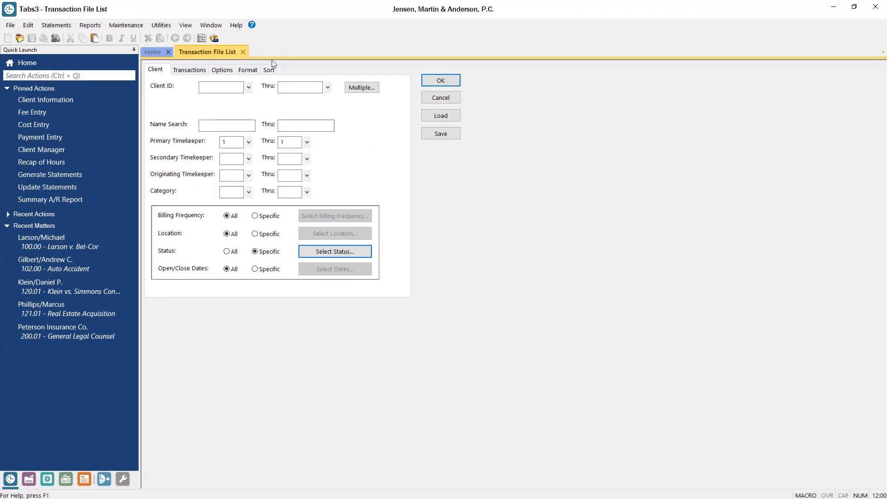
Step: Star Transaction File List under Transaction Reports and confirm it appears in My Actions
{"action": "left_click", "coordinate": [242, 52]}
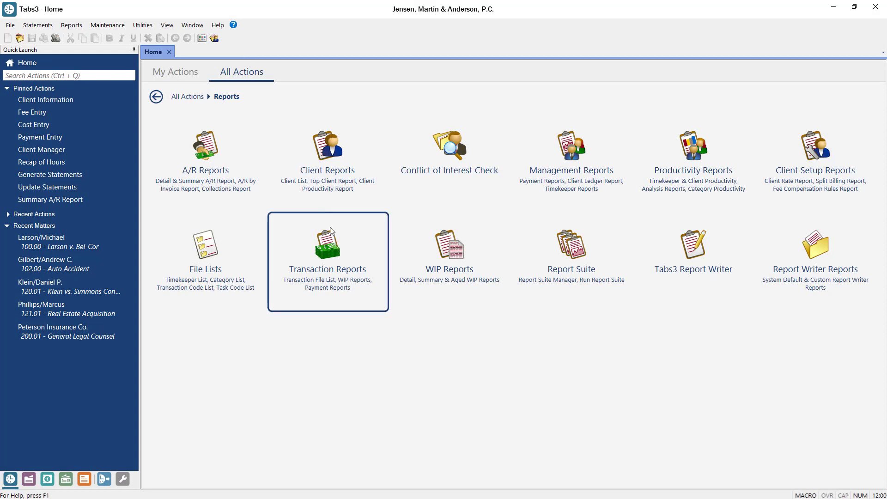
{"action": "left_click", "coordinate": [334, 237]}
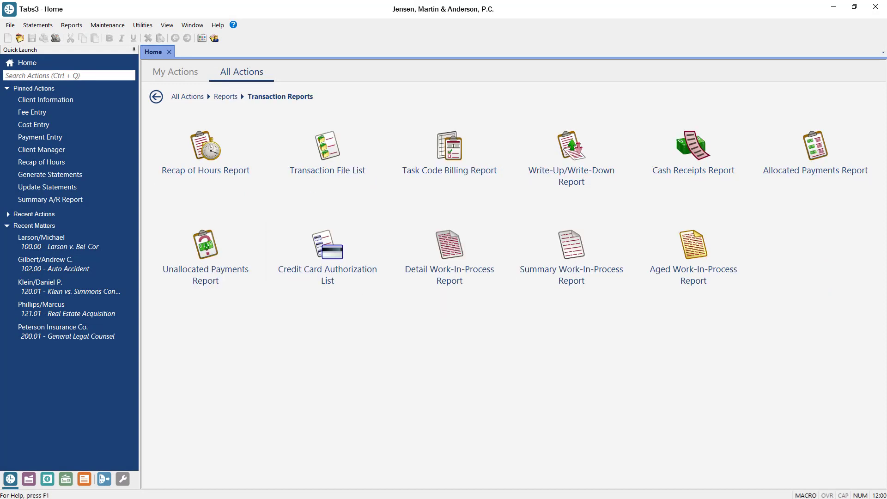
{"action": "mouse_move", "coordinate": [376, 122]}
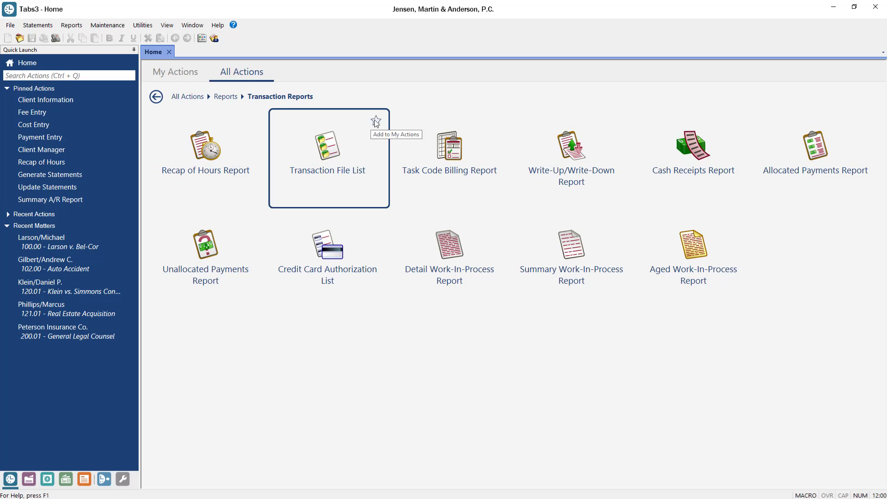
{"action": "left_click", "coordinate": [375, 121]}
{"action": "left_click", "coordinate": [177, 73]}
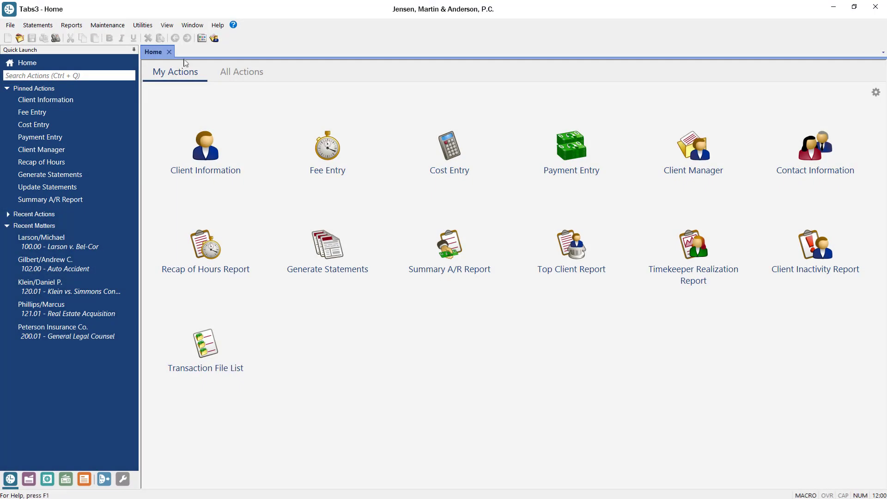
{"action": "left_click", "coordinate": [216, 26]}
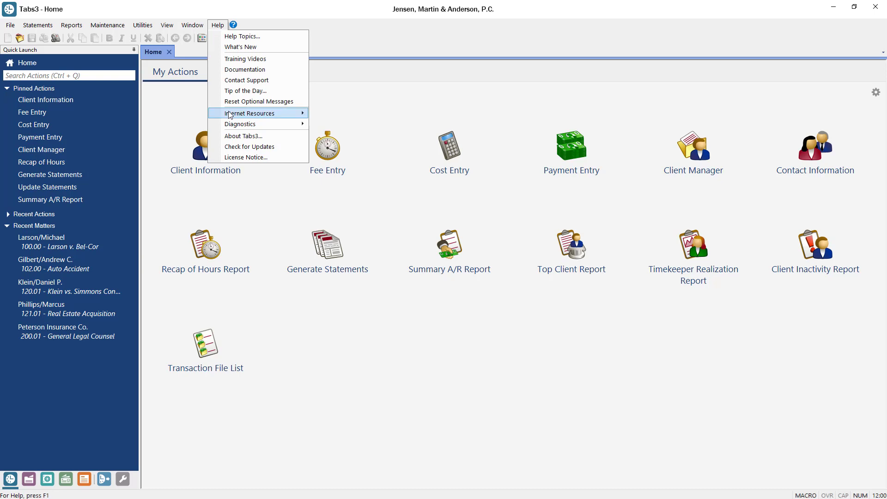
{"action": "mouse_move", "coordinate": [249, 113]}
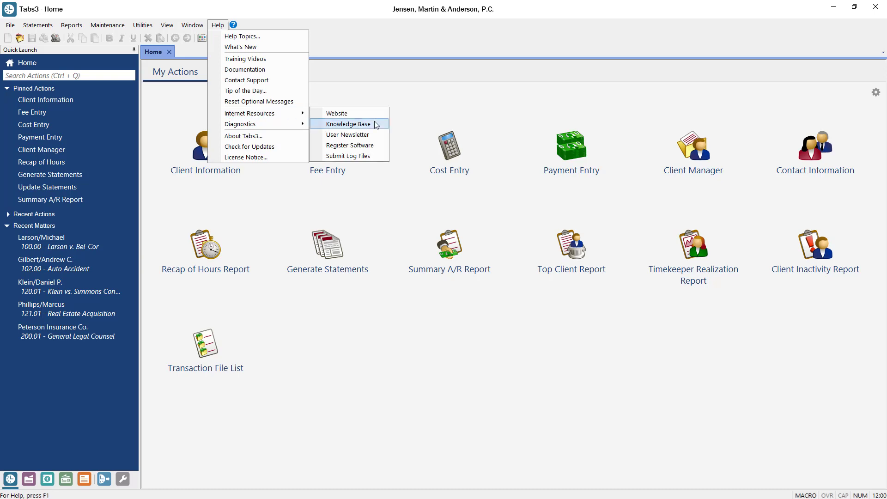
Step: Open Knowledge Base article R11697 and filter it to Working Timekeeper reports
{"action": "left_click", "coordinate": [375, 125]}
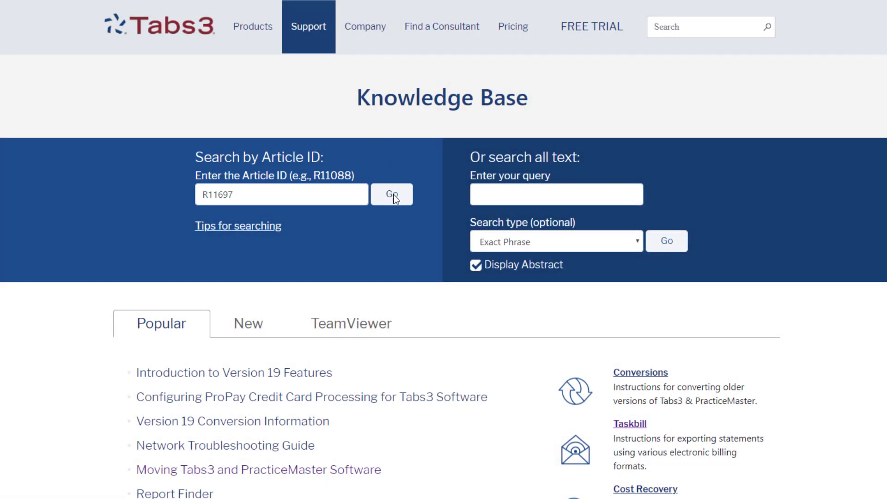
{"action": "left_click", "coordinate": [394, 195]}
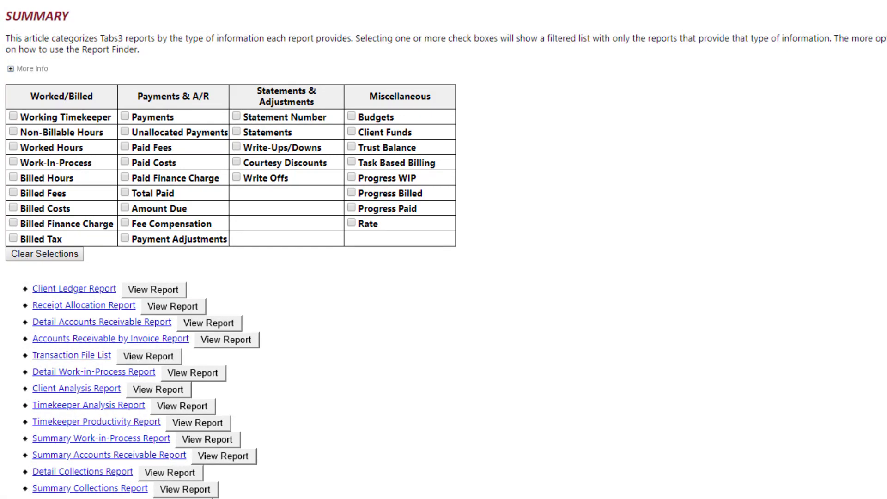
{"action": "left_click", "coordinate": [13, 116]}
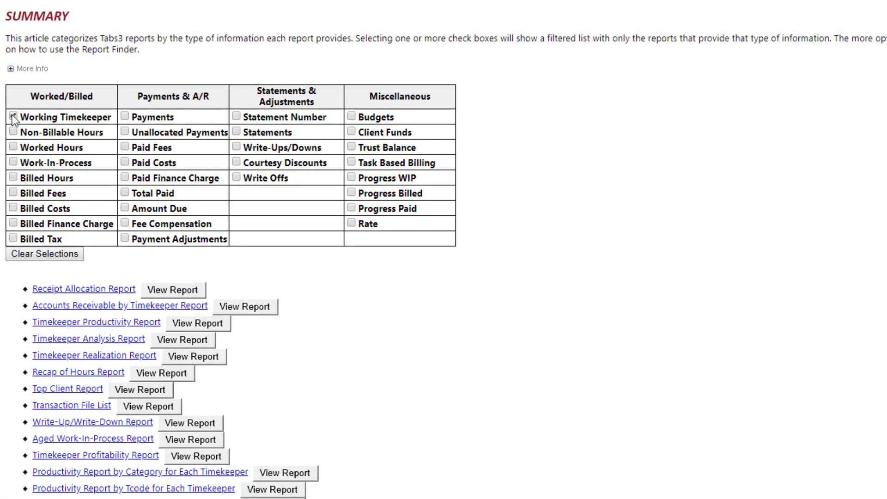